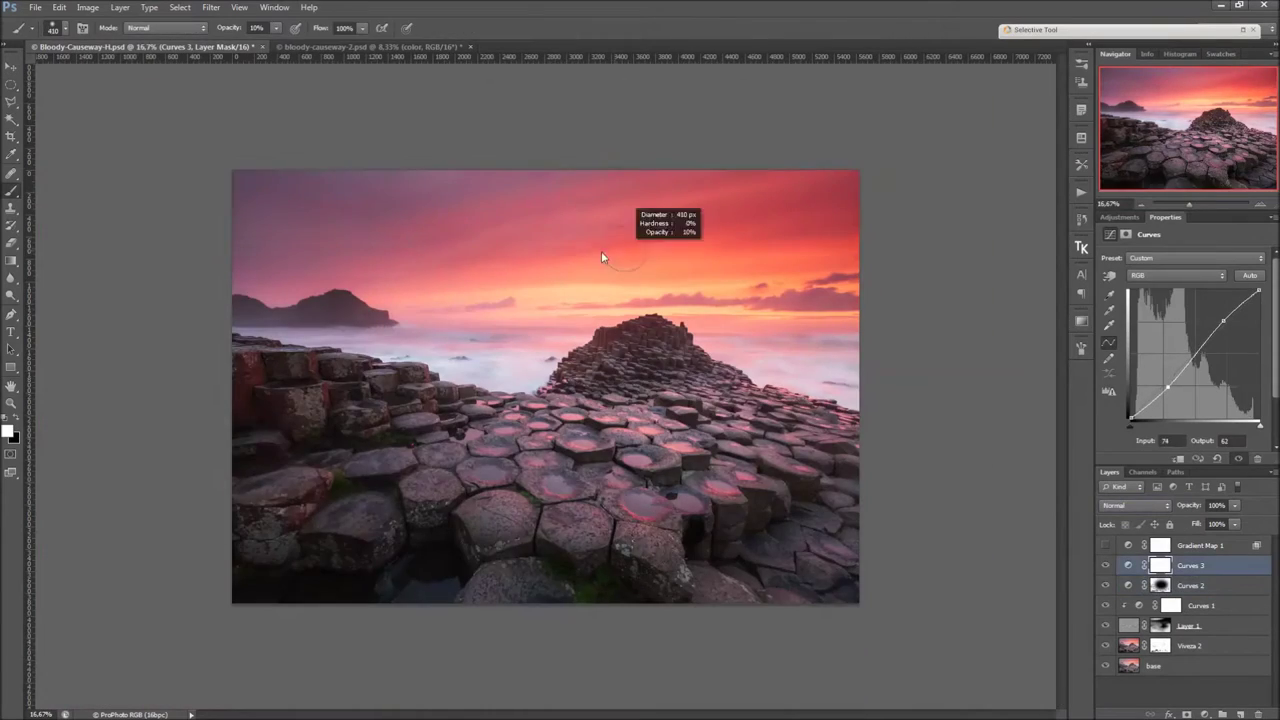
Step: Select the Curves 3 copy layer mask for soft-brush painting
{"action": "left_click", "coordinate": [1159, 585]}
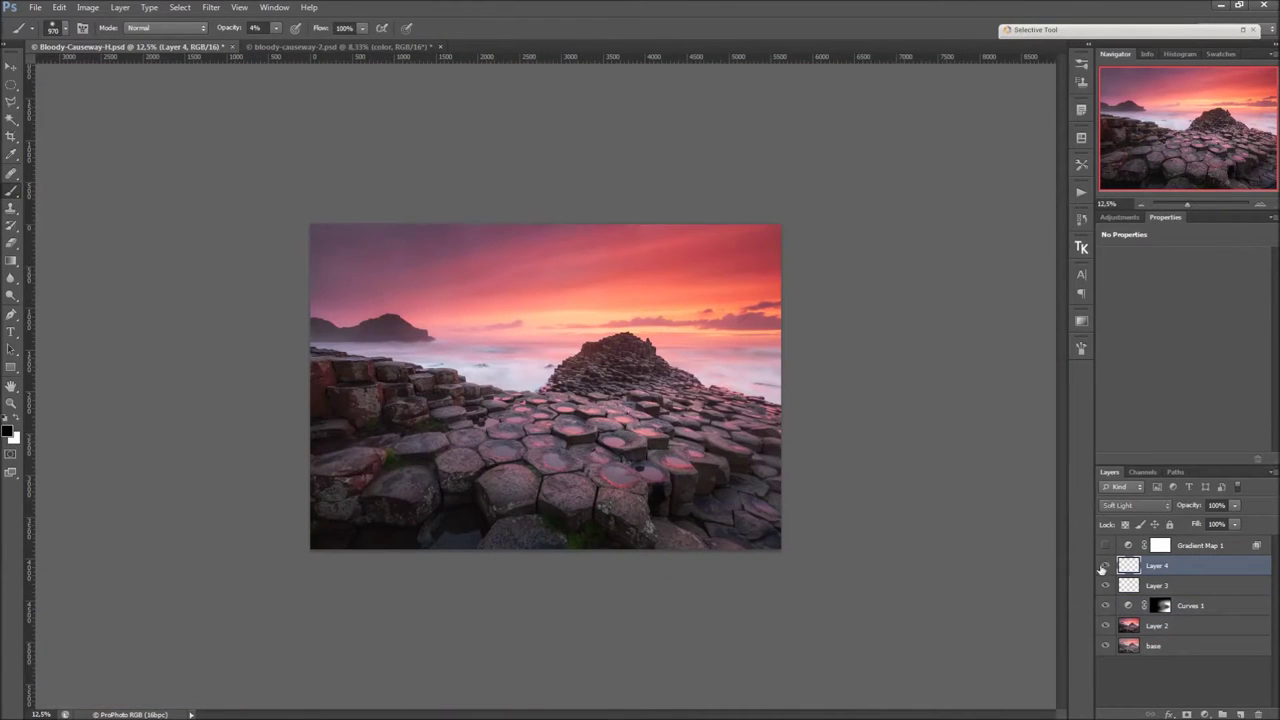
Step: Make white the painting colour and zoom in on the photo
{"action": "key", "text": "x"}
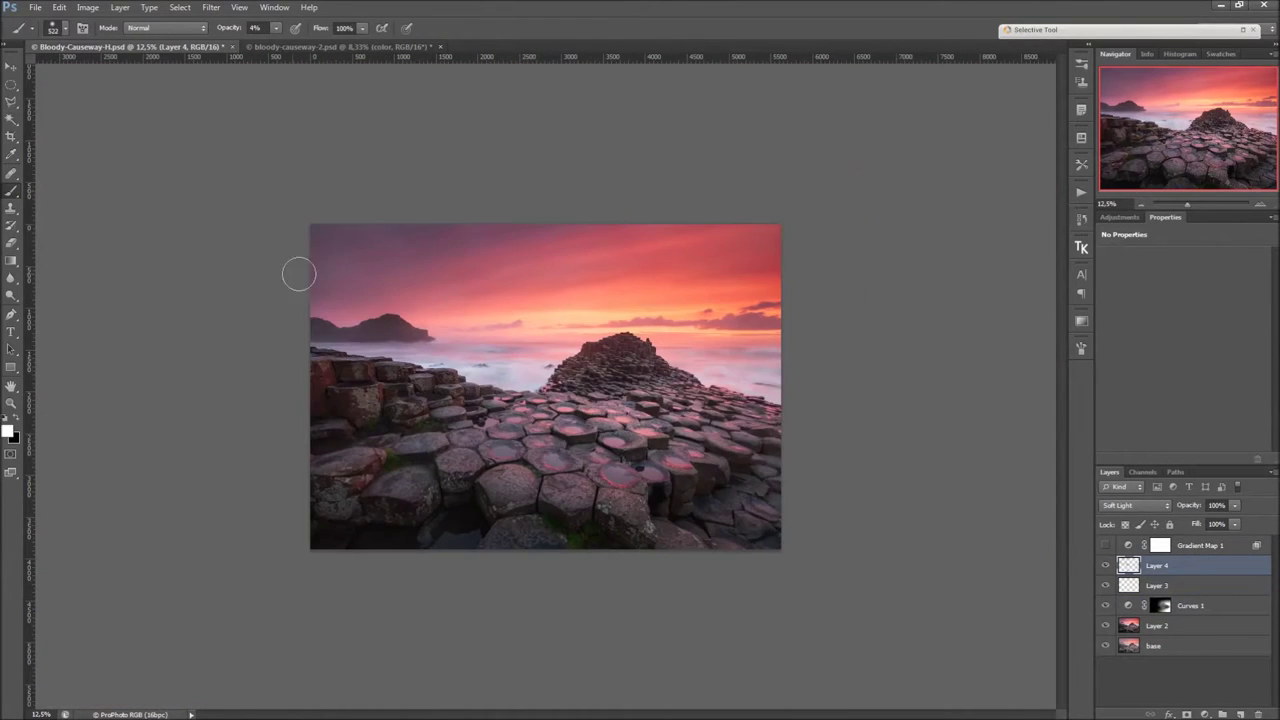
{"action": "key", "text": "ctrl+plus"}
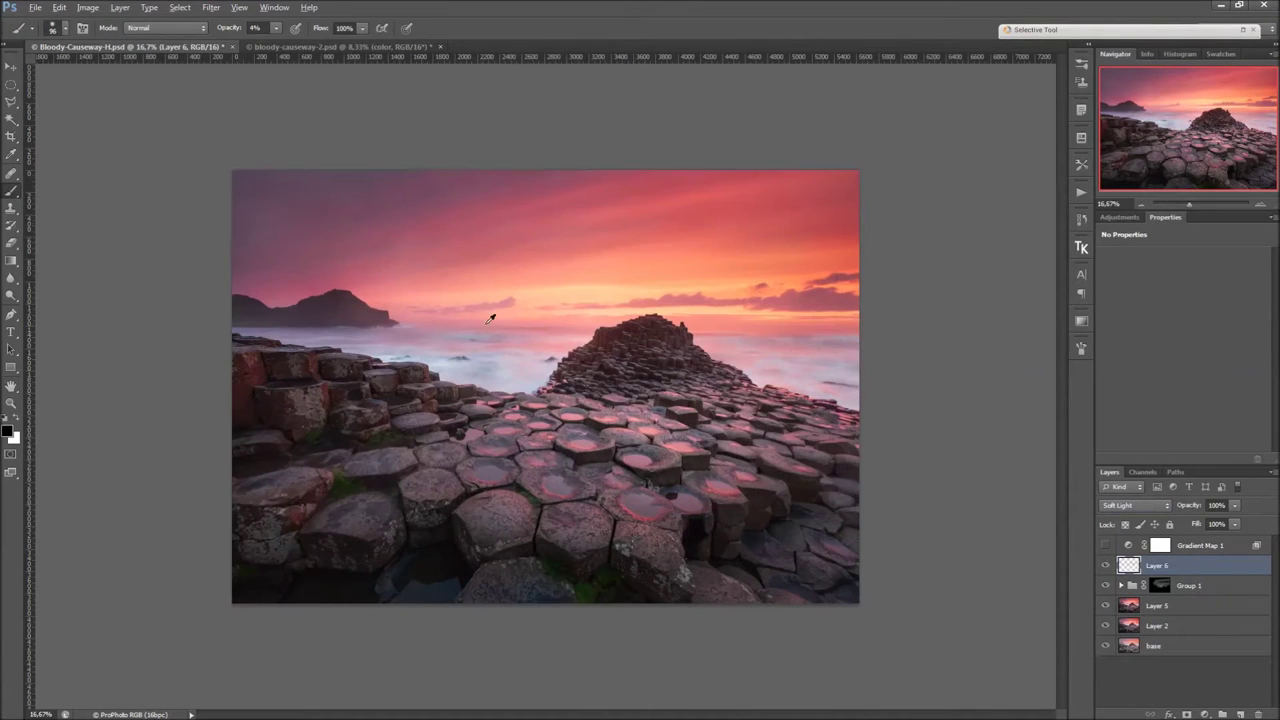
Step: Make black the painting colour and zoom out to the whole photo
{"action": "key", "text": "x"}
{"action": "key", "text": "ctrl+minus"}
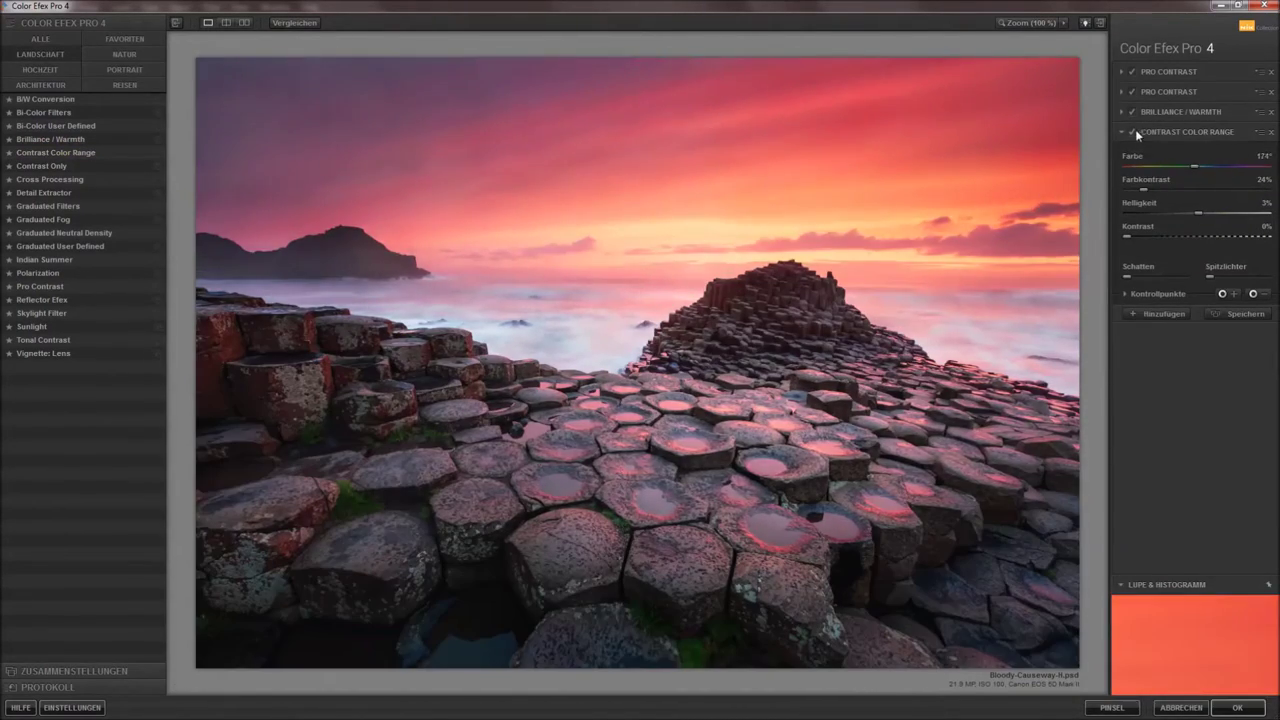
Step: Apply the Color Efex Pro 4 filter stack back into Photoshop
{"action": "key", "text": "Return"}
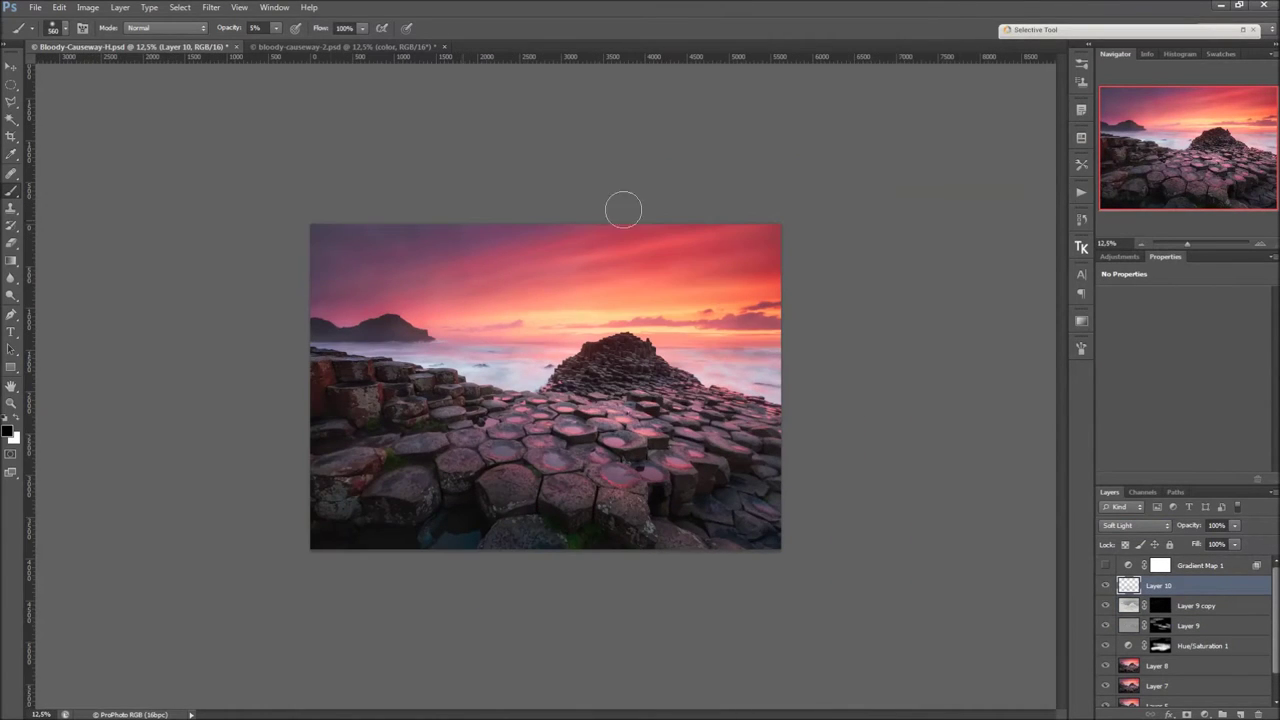
Step: View the photo full screen and raise the Motion Blur distance
{"action": "key", "text": "f"}
{"action": "key", "text": "f"}
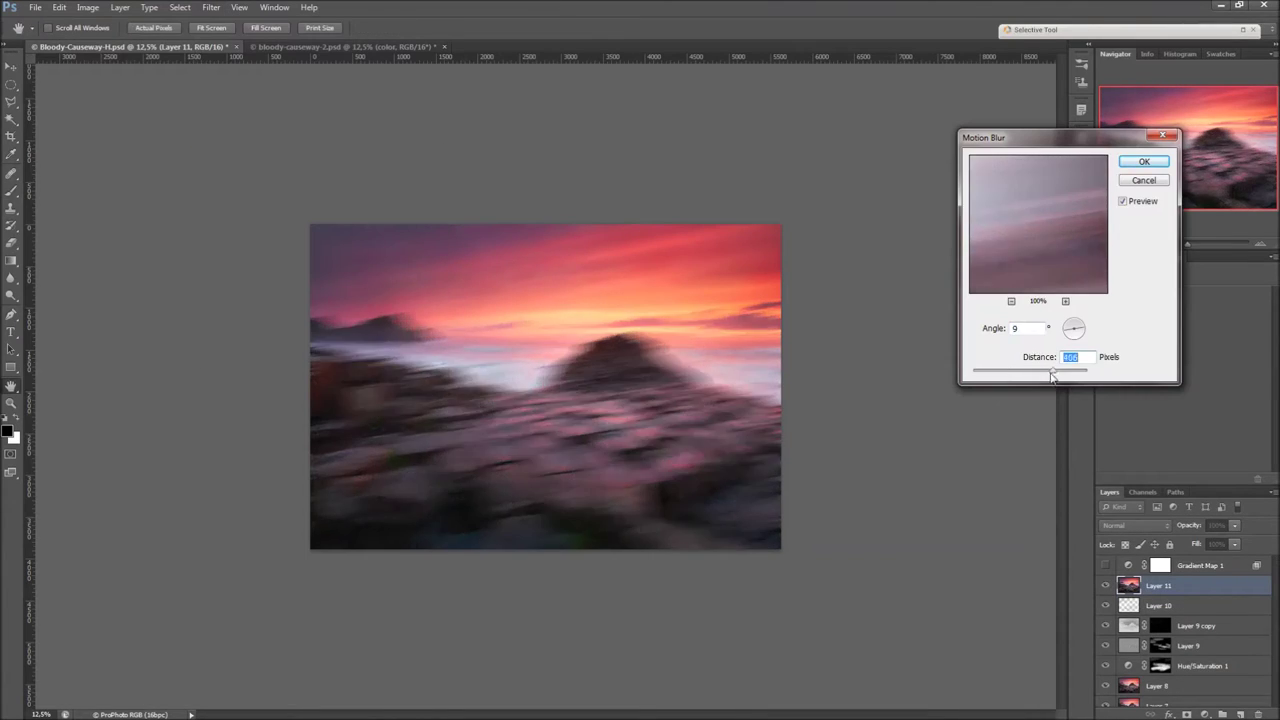
{"action": "left_click_drag", "start_coordinate": [1030, 370], "coordinate": [1062, 373]}
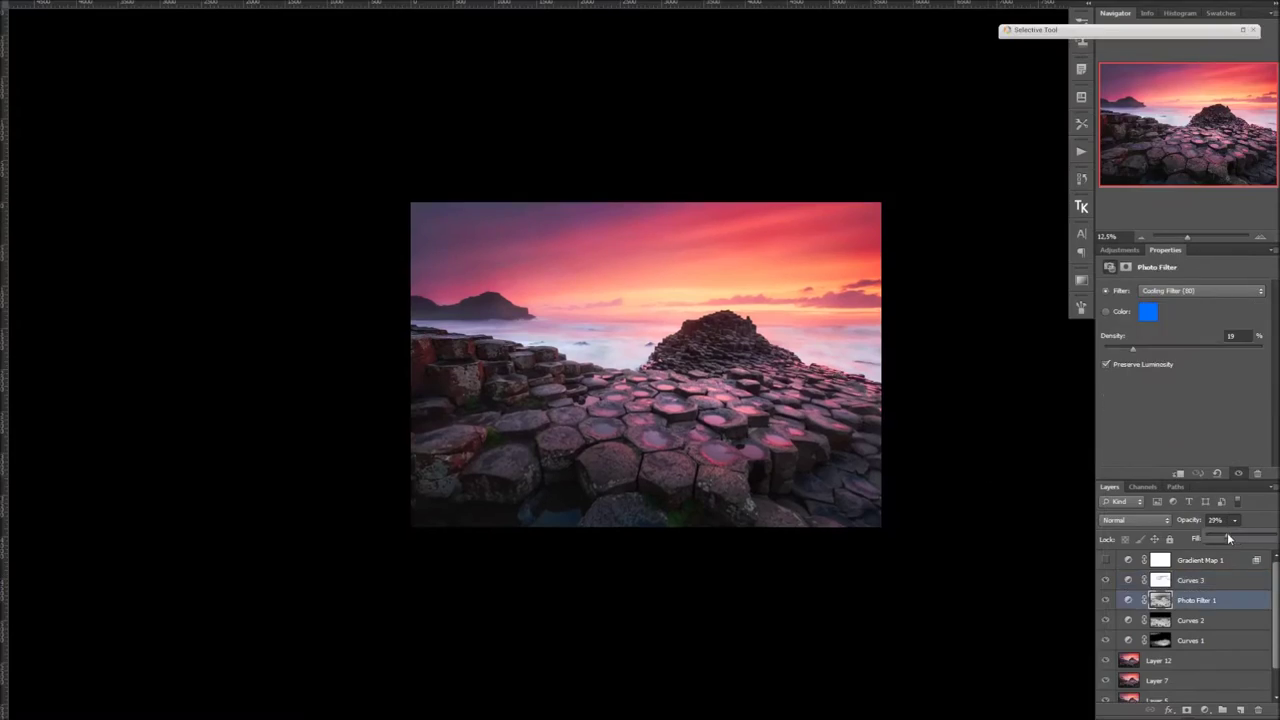
Step: Switch to the Move tool for repositioning layers
{"action": "key", "text": "v"}
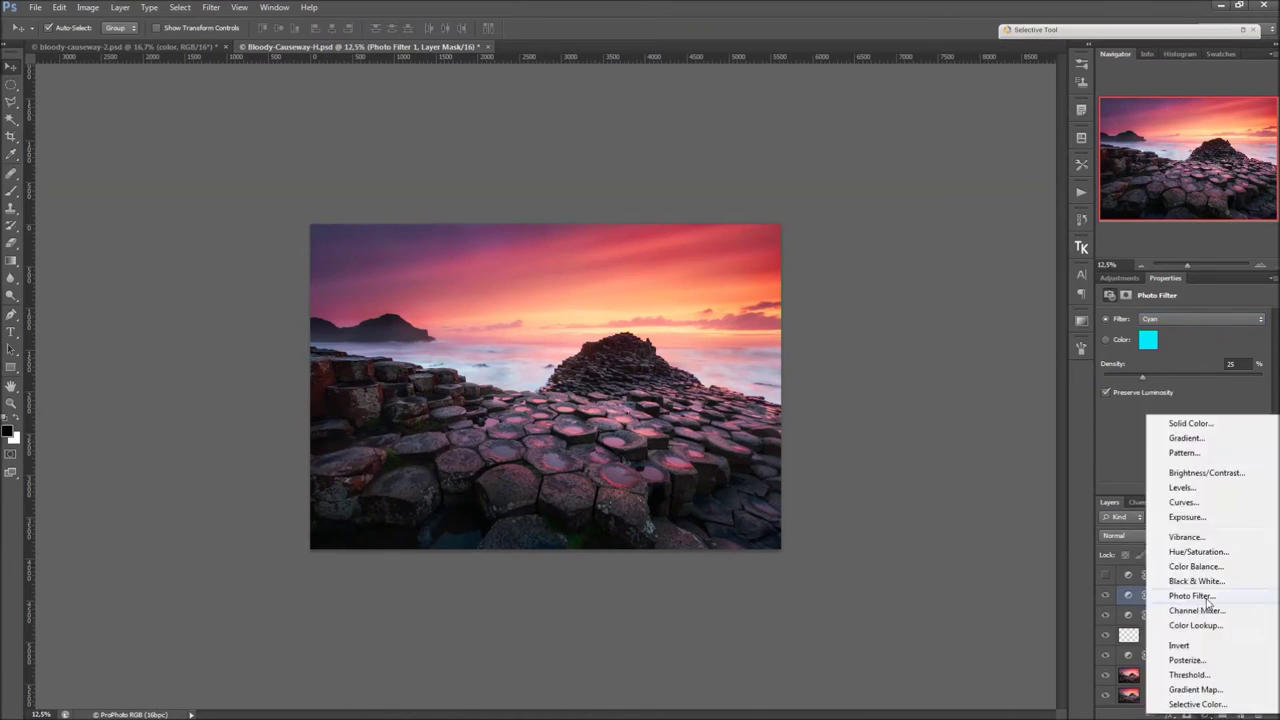
Step: Add a Photo Filter adjustment layer from the adjustment menu
{"action": "left_click", "coordinate": [1192, 596]}
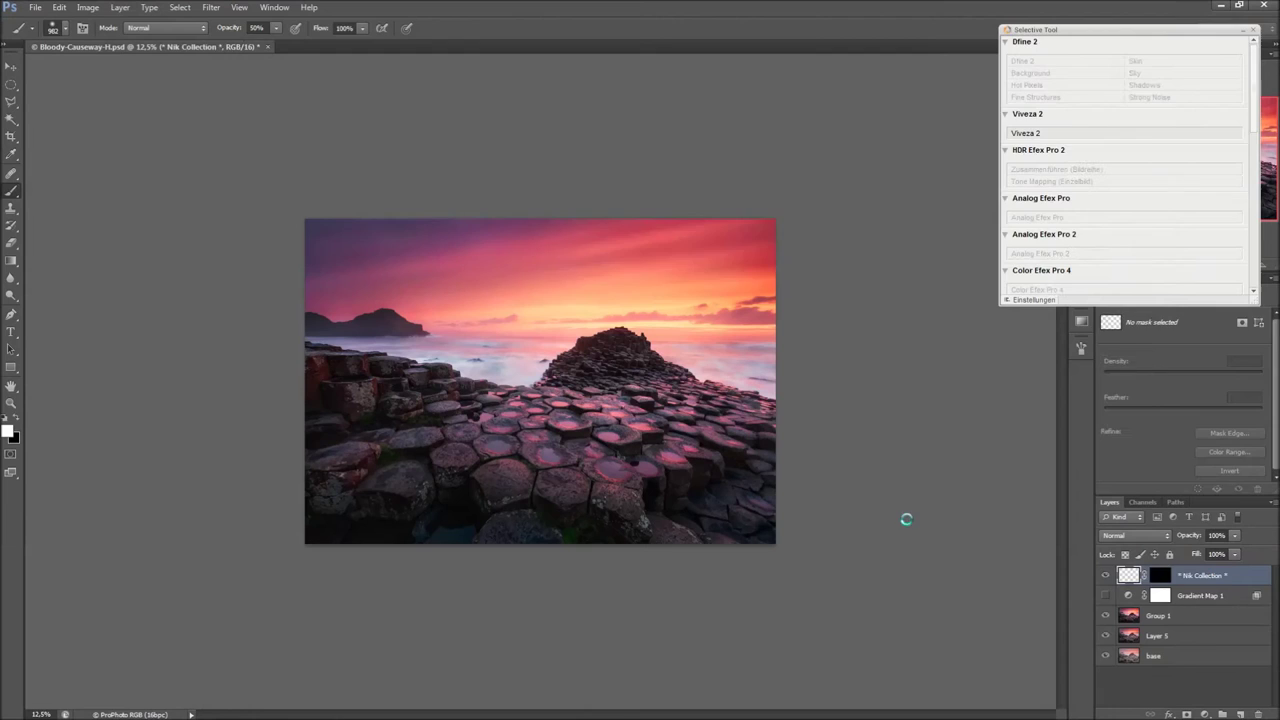
Step: Move Gradient Map 1 above the Viveza 2 layer
{"action": "left_click_drag", "start_coordinate": [1222, 598], "coordinate": [1190, 582]}
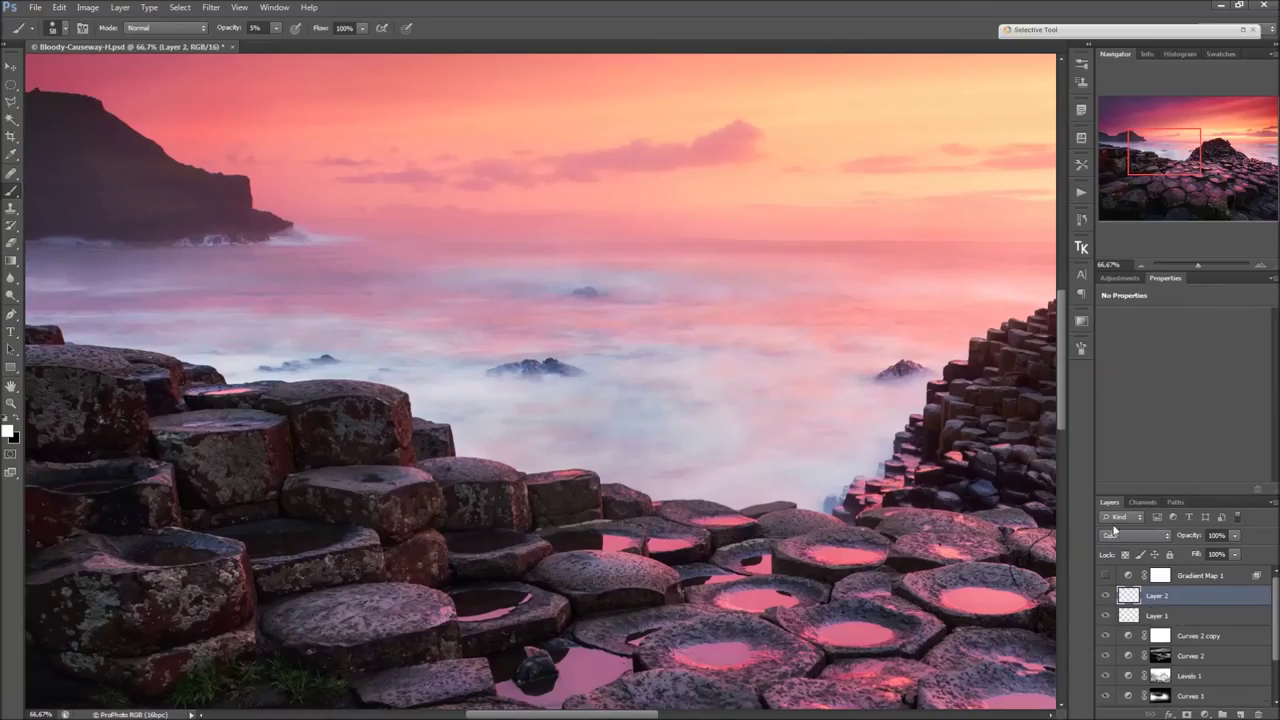
Step: Scroll to view the finished image
{"action": "scroll", "coordinate": [868, 487], "scroll_direction": "down", "scroll_amount": 4}
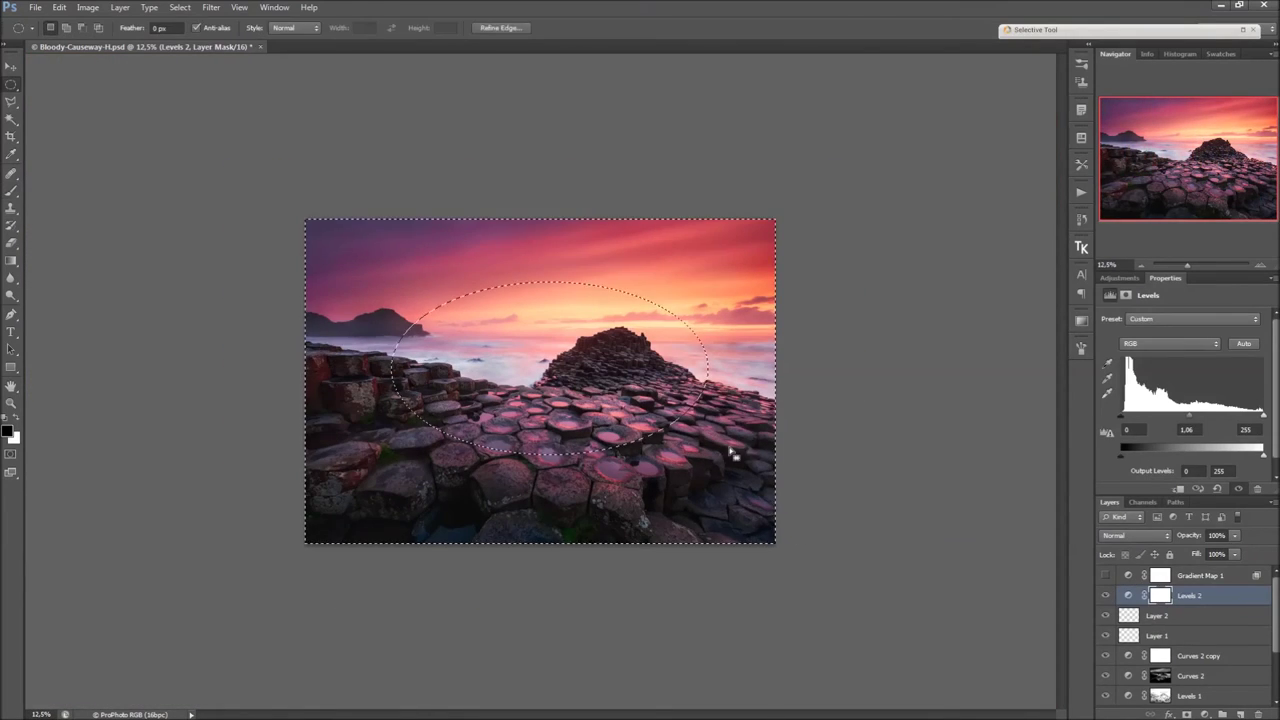